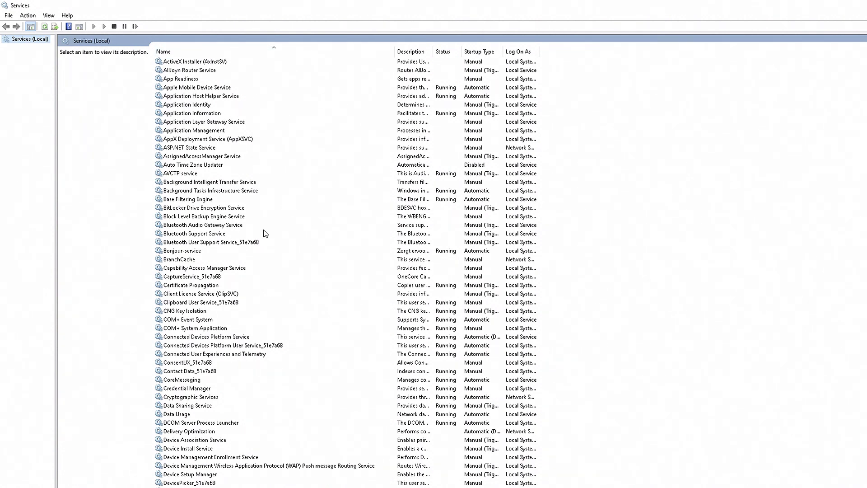
# Find the Lansweeper Server service in the service list and stop it
pyautogui.click(206, 235)
pyautogui.press('l')
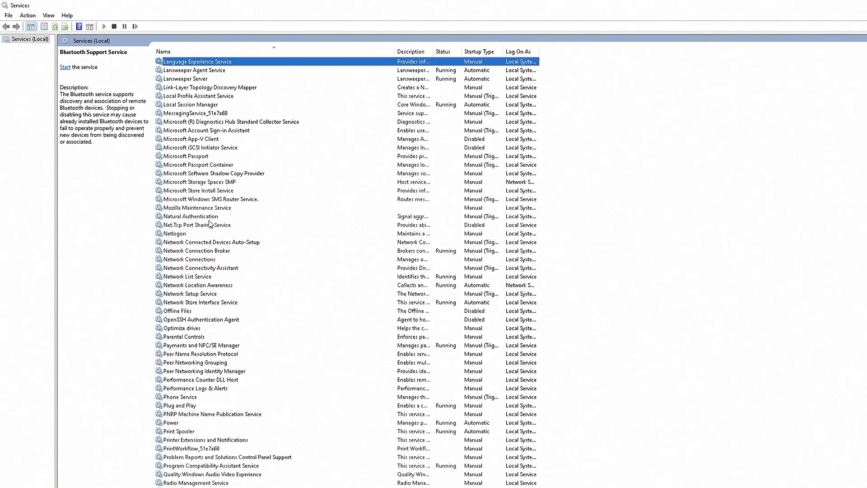
pyautogui.click(194, 70)
pyautogui.click(194, 79)
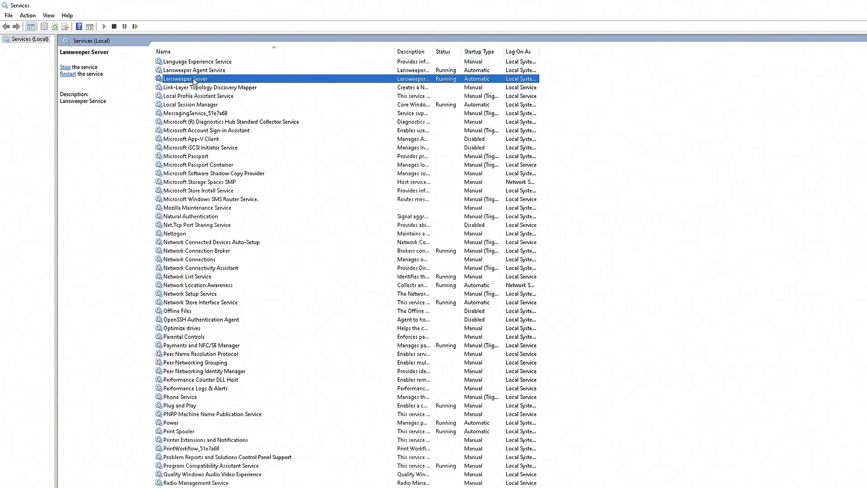
pyautogui.rightClick(194, 79)
pyautogui.click(221, 91)
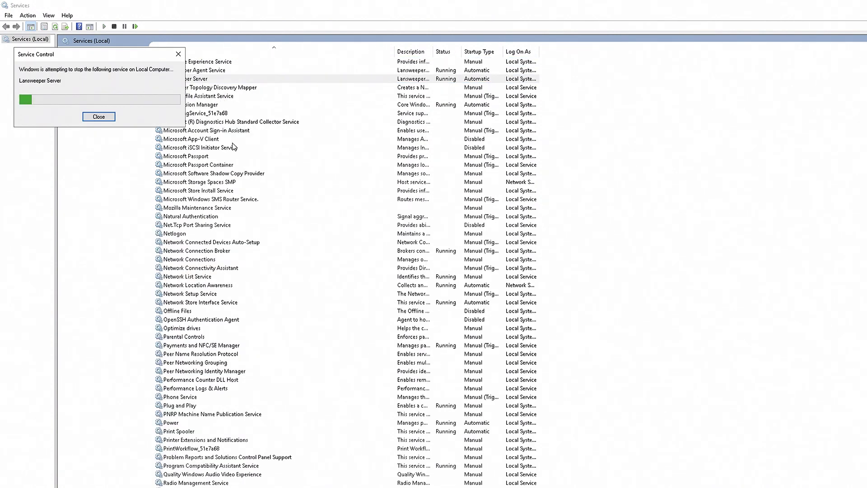
# Find the IIS Express service in the service list and stop it
pyautogui.click(194, 156)
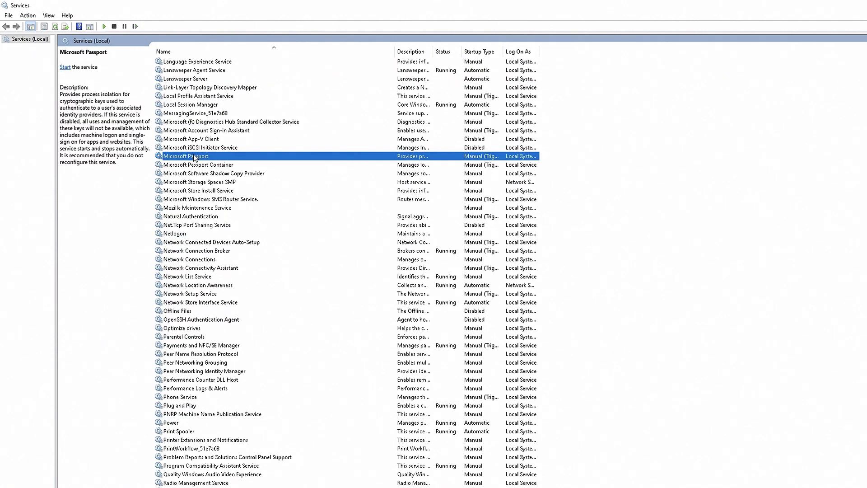
pyautogui.press('i')
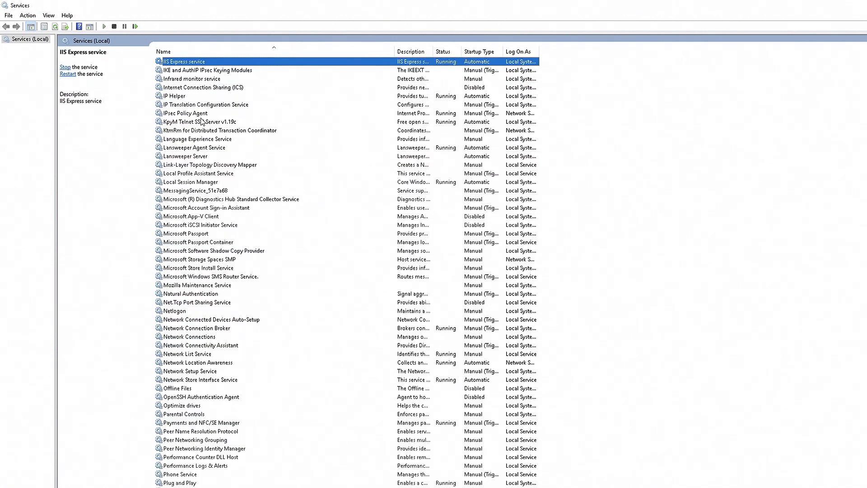
pyautogui.rightClick(186, 65)
pyautogui.click(209, 79)
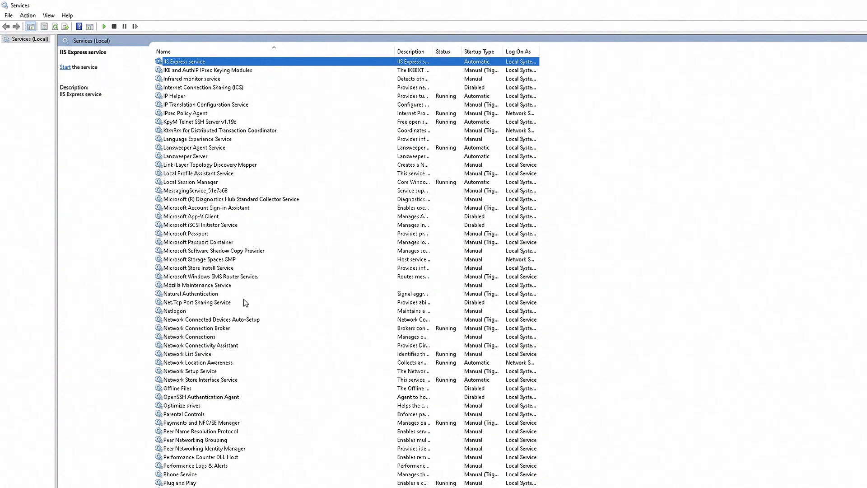
# Refresh the service list and check the status and startup type of the SQL Server (SQLEXPRESS) service
pyautogui.press('F5')
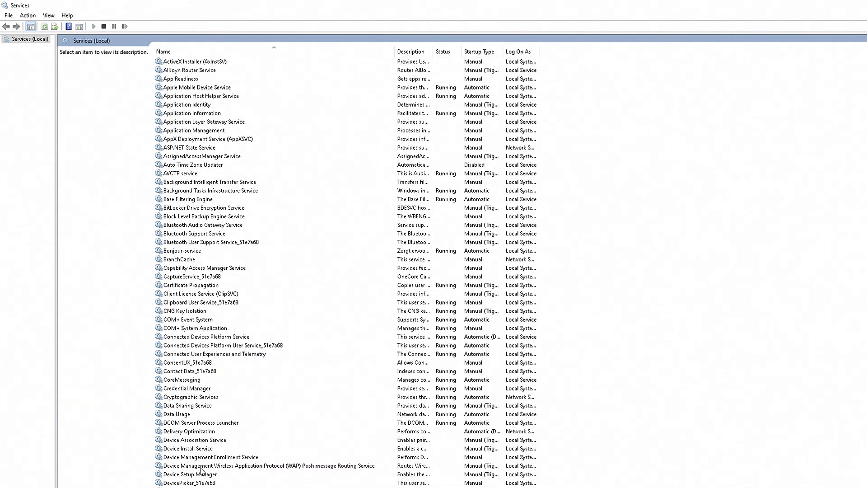
pyautogui.click(202, 468)
pyautogui.press('s')
pyautogui.press('s')
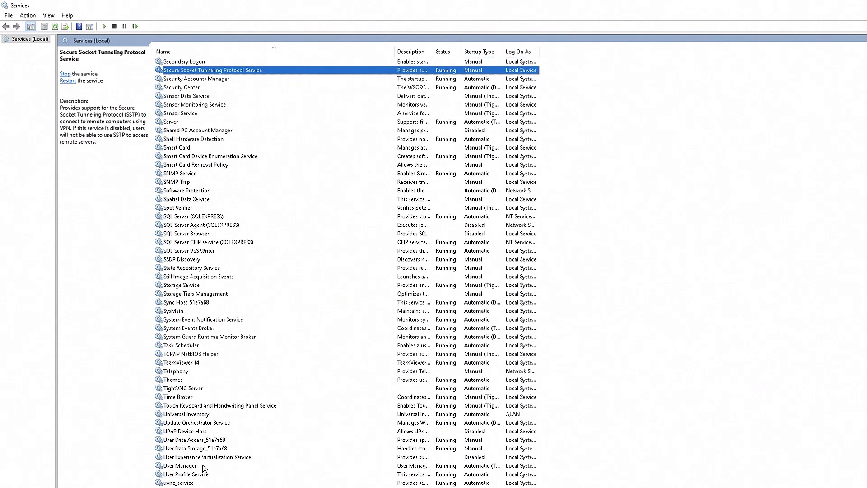
pyautogui.click(188, 217)
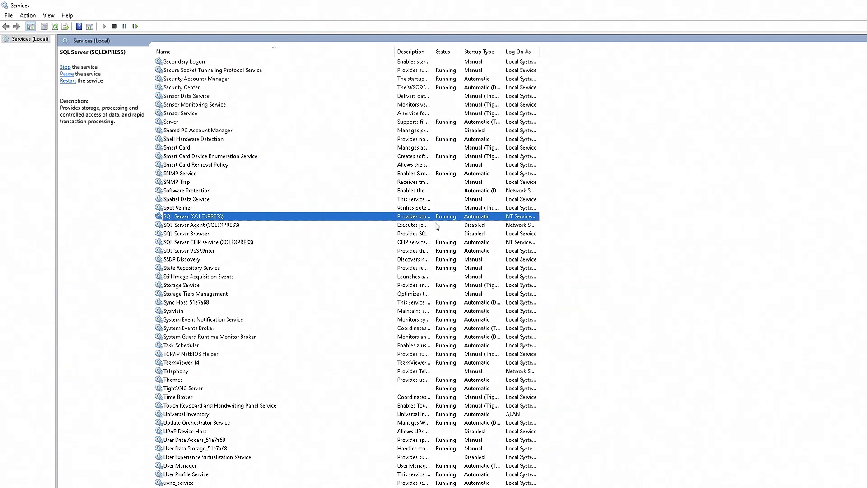
# Set the startup type of the SQL Server Browser service to Automatic and apply the change
pyautogui.click(219, 235)
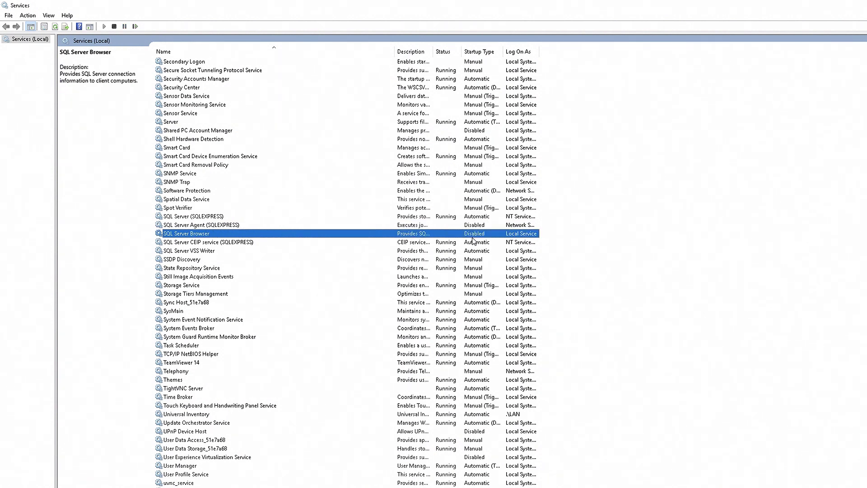
pyautogui.rightClick(197, 234)
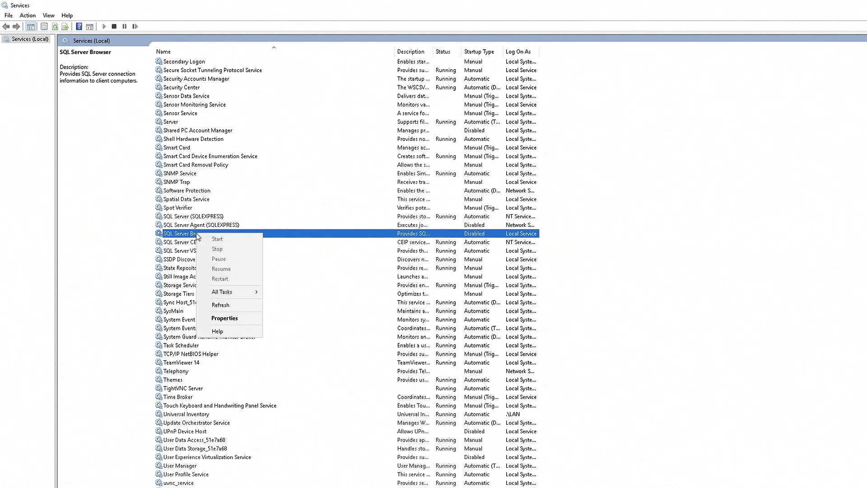
pyautogui.click(226, 319)
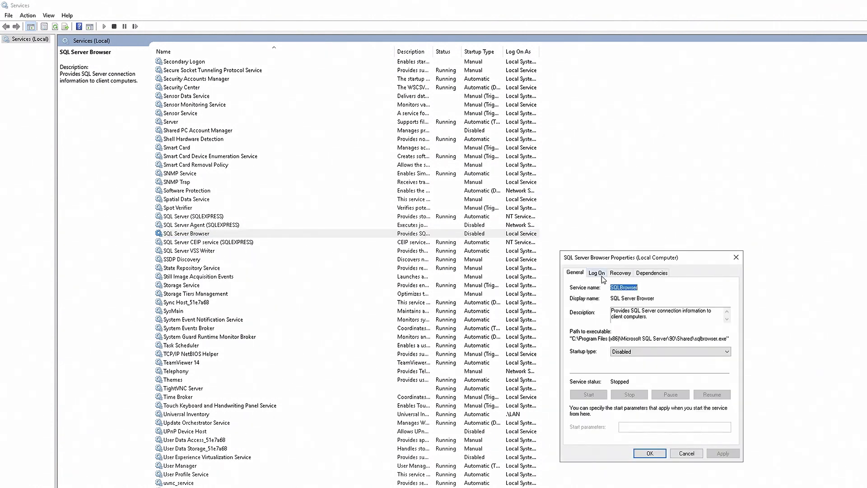
pyautogui.click(629, 348)
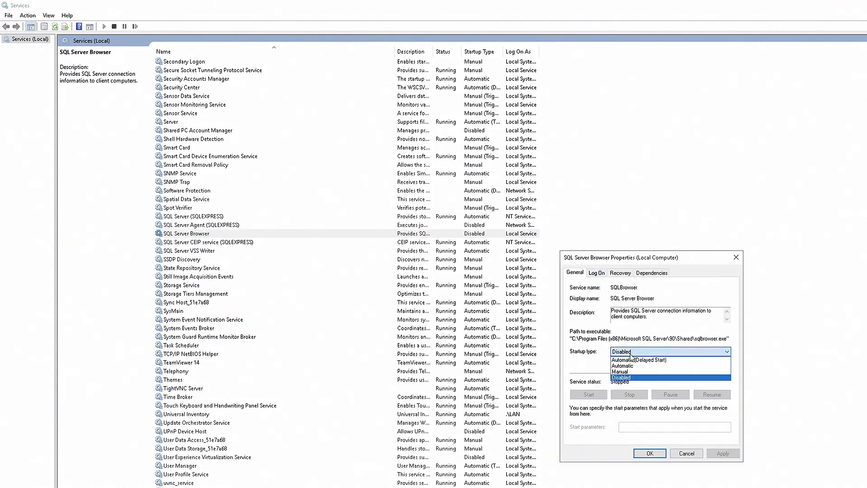
pyautogui.click(631, 365)
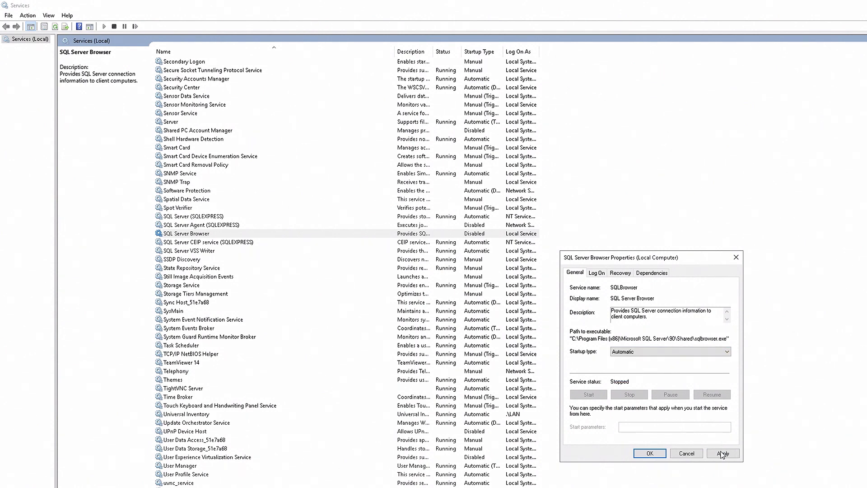
pyautogui.click(722, 453)
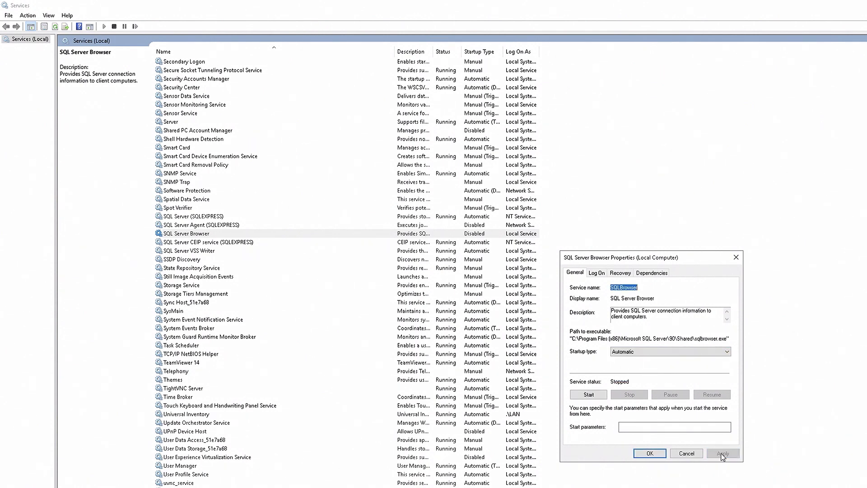
pyautogui.click(649, 453)
# Start the SQL Server Browser service
pyautogui.click(187, 233)
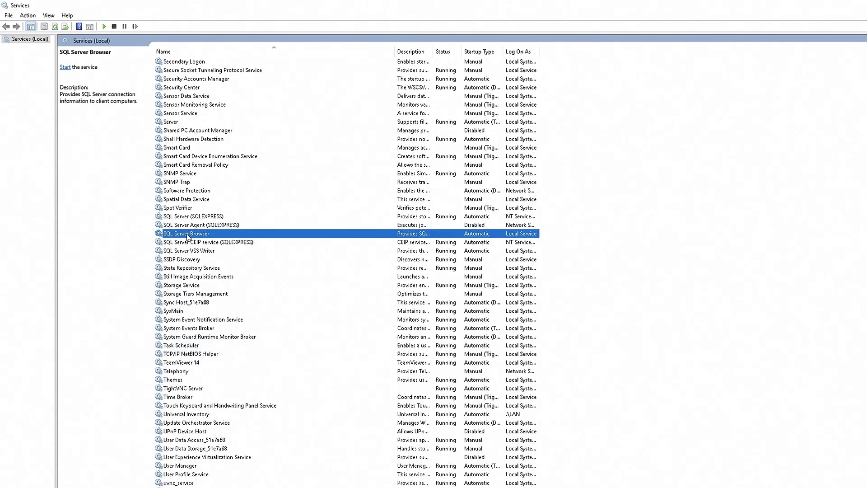
pyautogui.rightClick(186, 234)
pyautogui.click(215, 240)
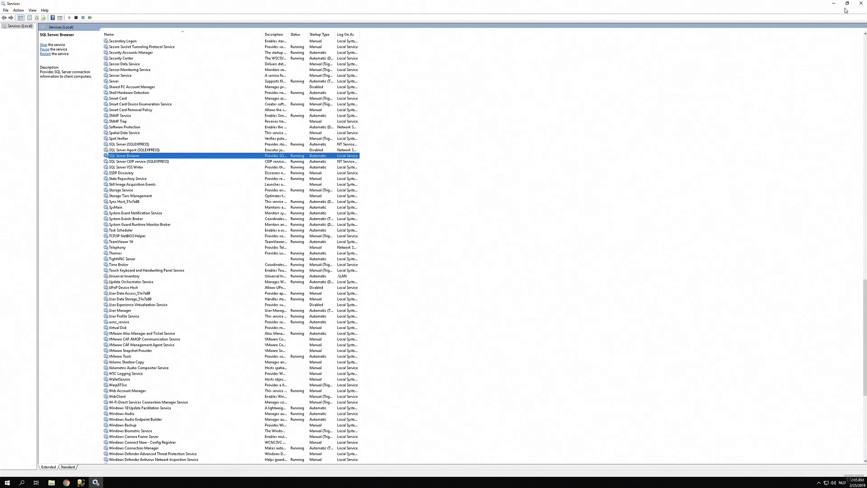
# Close the Services console and connect to the SQLEXPRESS database engine in SQL Server Management Studio using Windows Authentication
pyautogui.click(860, 3)
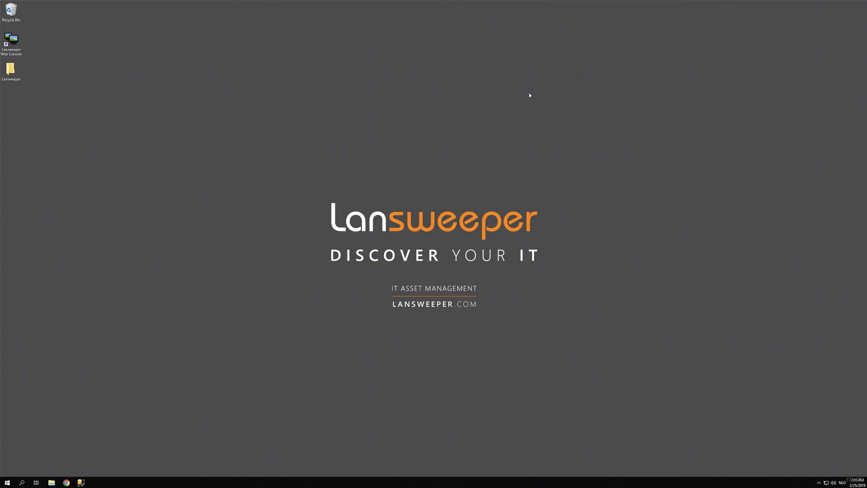
pyautogui.click(81, 481)
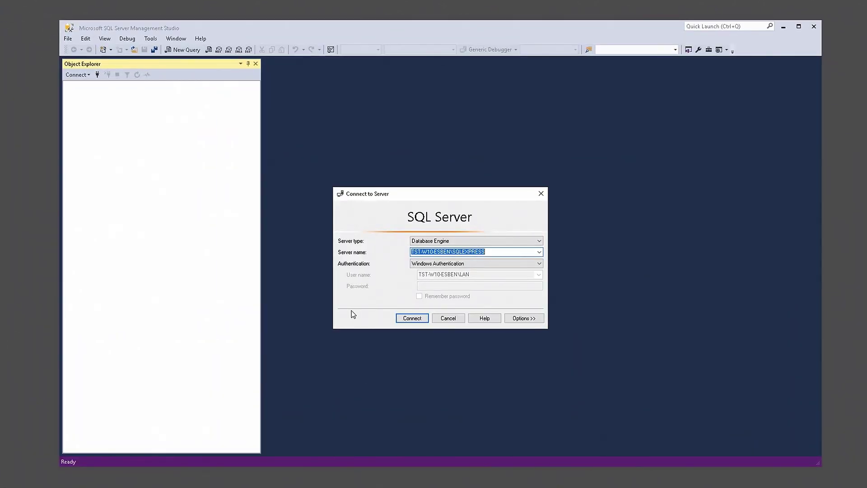
pyautogui.click(409, 321)
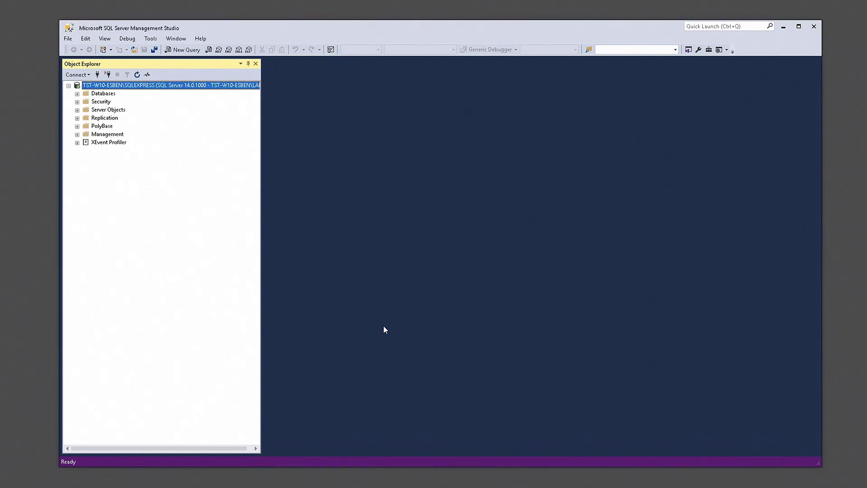
# Ensure the server's security properties use SQL Server and Windows Authentication mode, and restart the SQLEXPRESS instance
pyautogui.rightClick(148, 89)
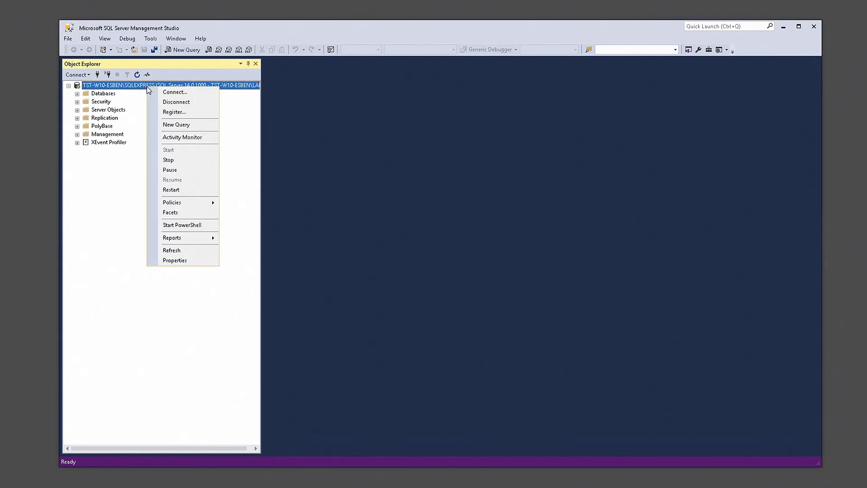
pyautogui.click(183, 263)
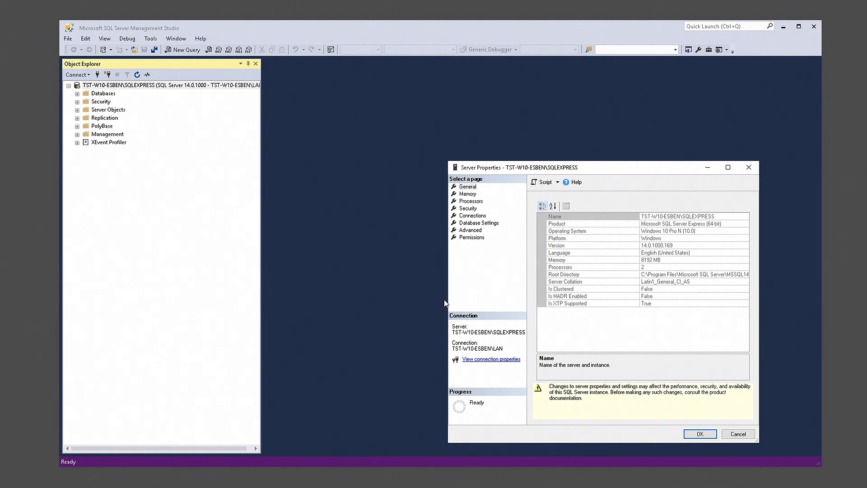
pyautogui.click(466, 209)
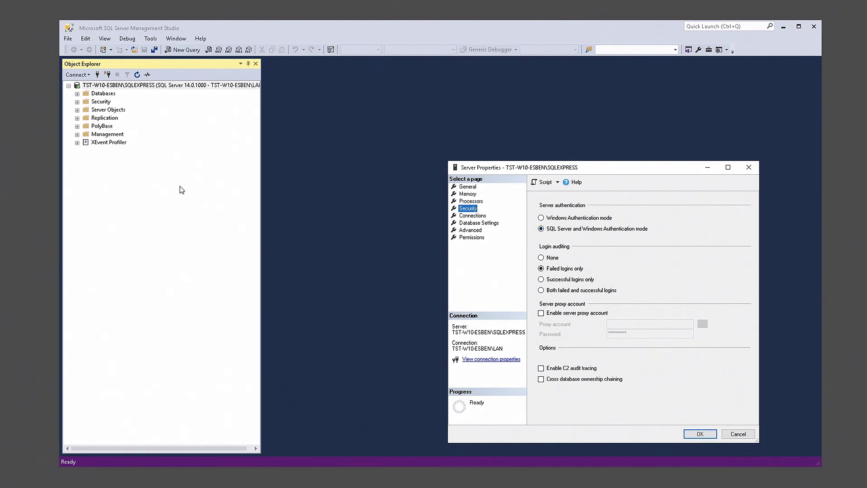
pyautogui.click(689, 434)
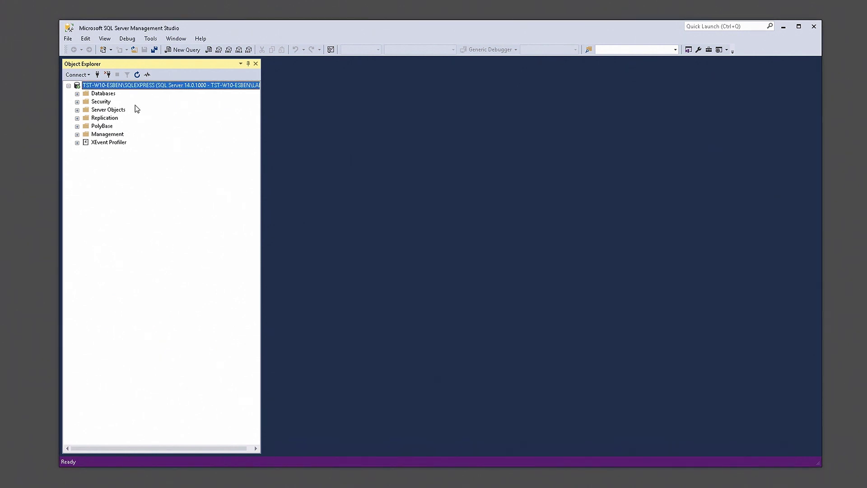
pyautogui.rightClick(143, 85)
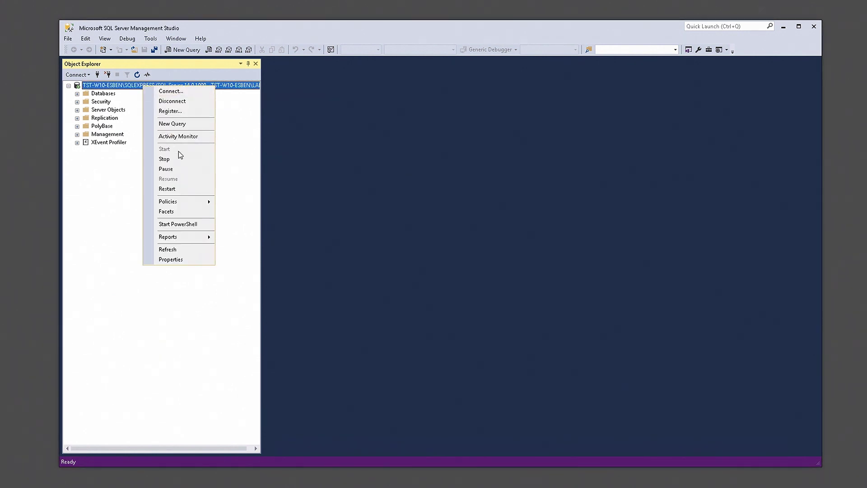
pyautogui.click(178, 189)
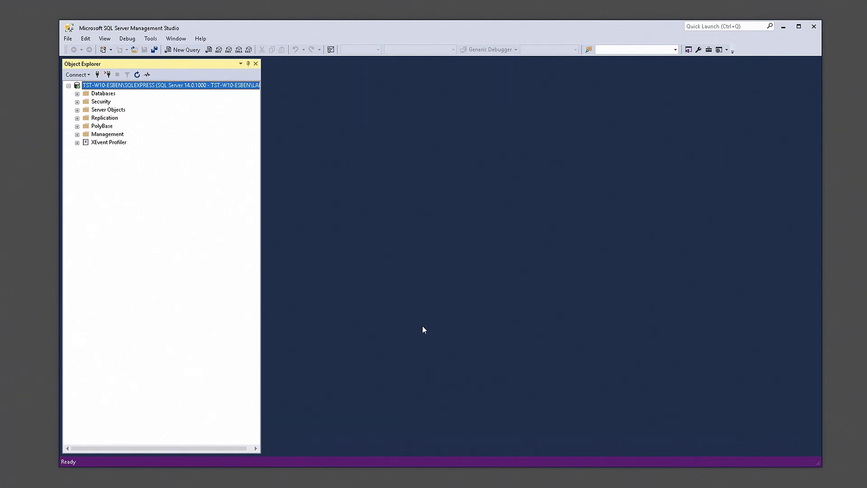
# Ensure remote connections to this server are allowed in the connection properties of the SQLEXPRESS instance, and accept the properties
pyautogui.rightClick(163, 85)
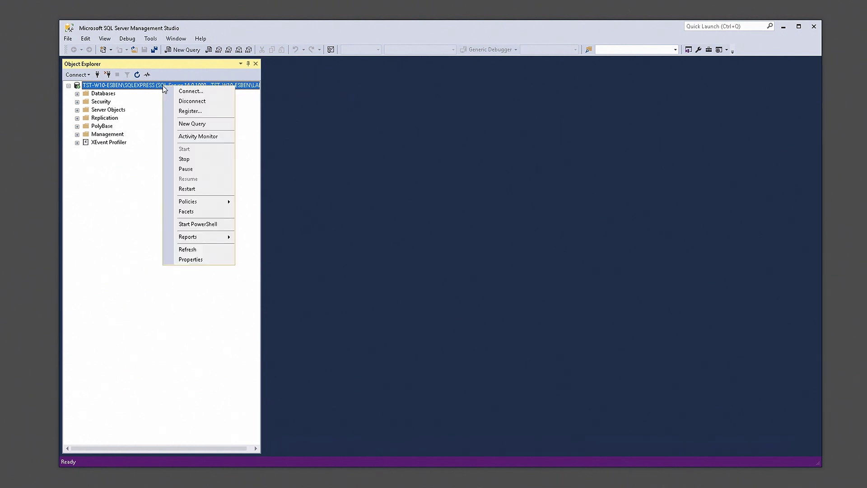
pyautogui.click(188, 261)
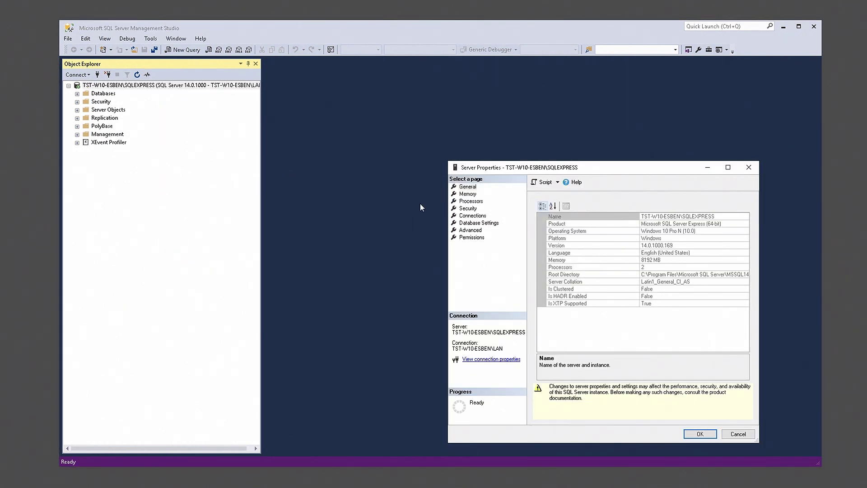
pyautogui.click(475, 217)
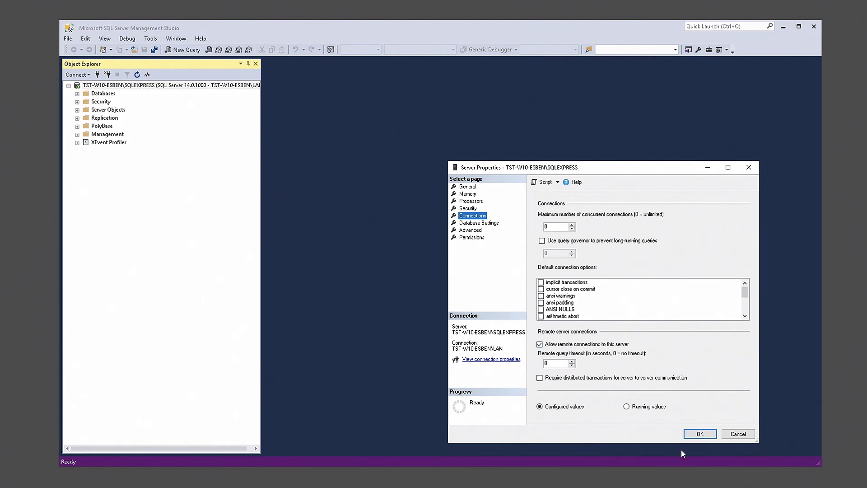
pyautogui.click(700, 434)
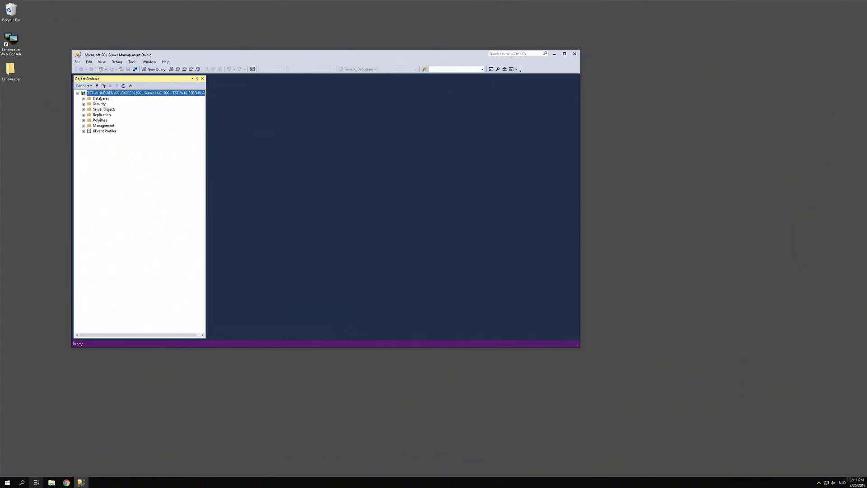
# Launch SQL Server Configuration Manager through the Windows Run dialog with SQLServerManager14.msc
pyautogui.click(6, 482)
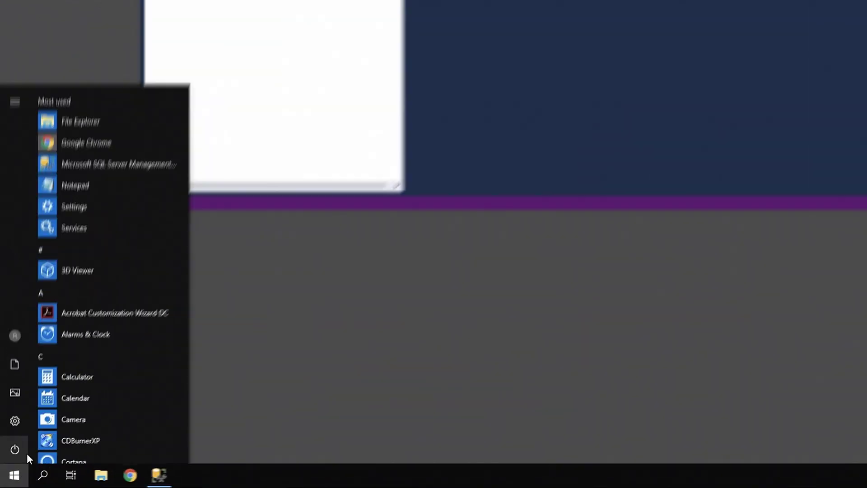
pyautogui.write('run')
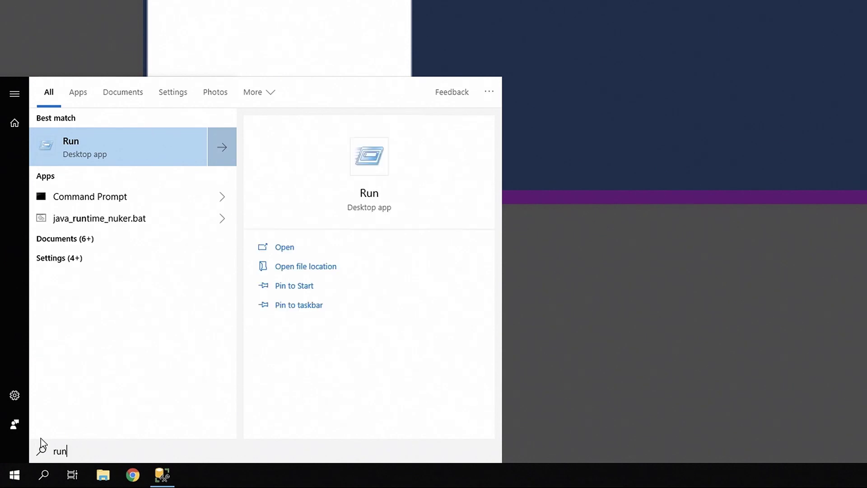
pyautogui.click(117, 144)
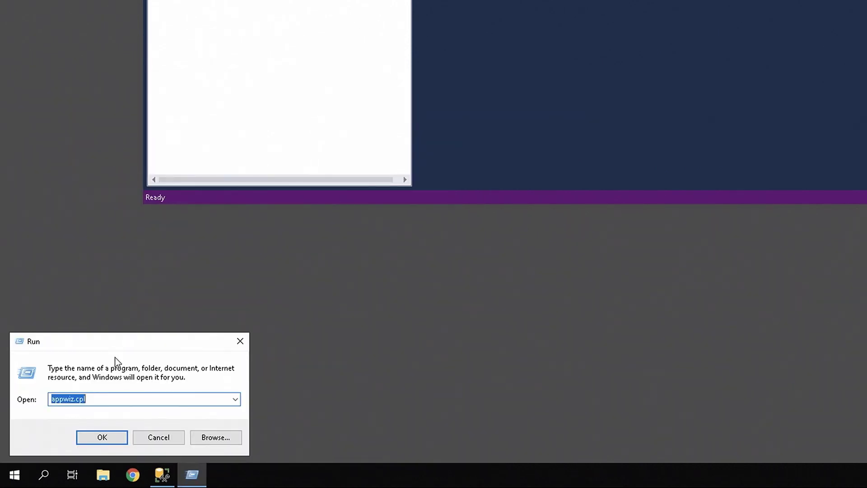
pyautogui.write('SQLServerManager14.msc')
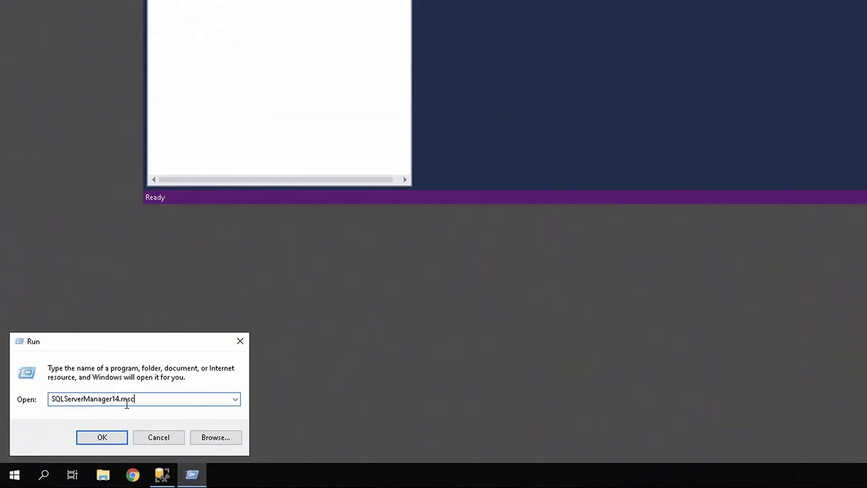
pyautogui.click(104, 440)
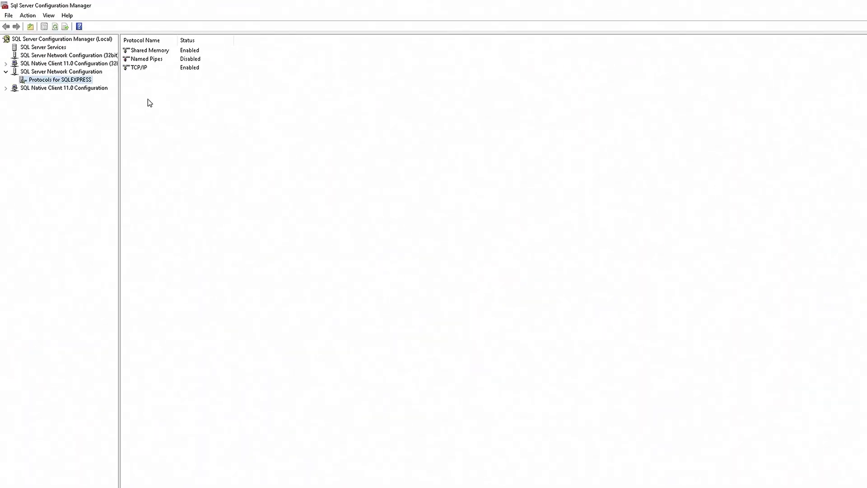
# Enable the Named Pipes protocol for the SQLEXPRESS instance and acknowledge the service restart notice
pyautogui.rightClick(152, 59)
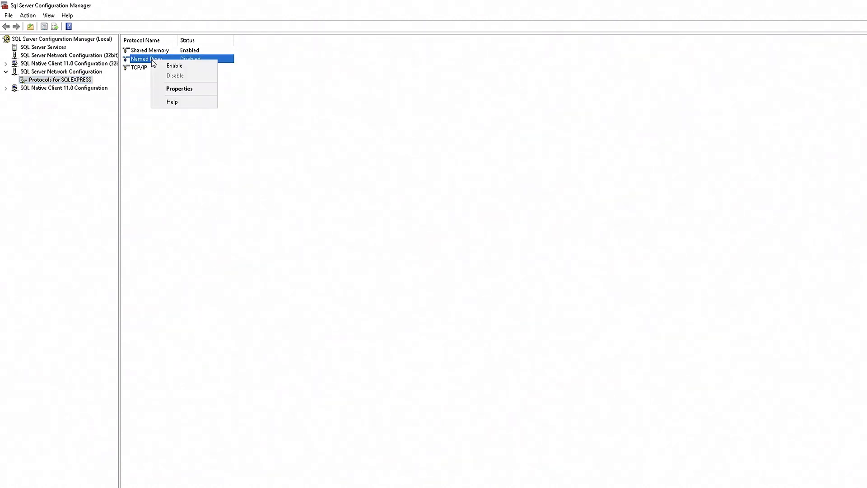
pyautogui.click(175, 66)
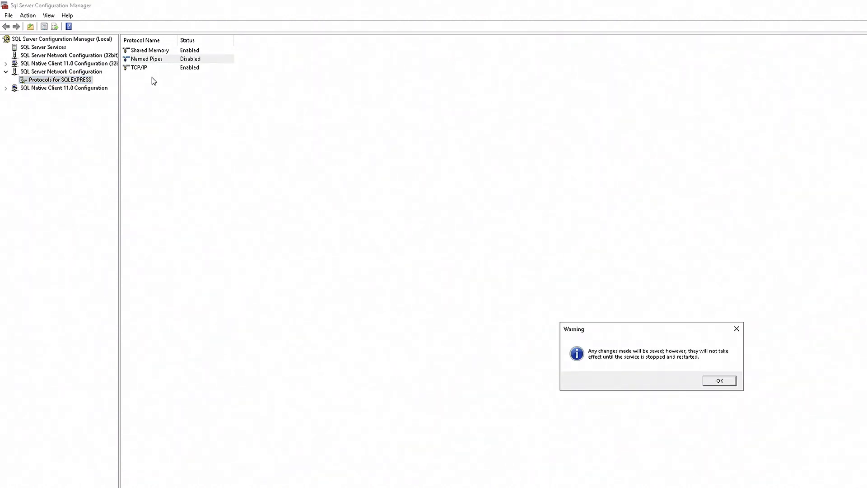
pyautogui.click(719, 380)
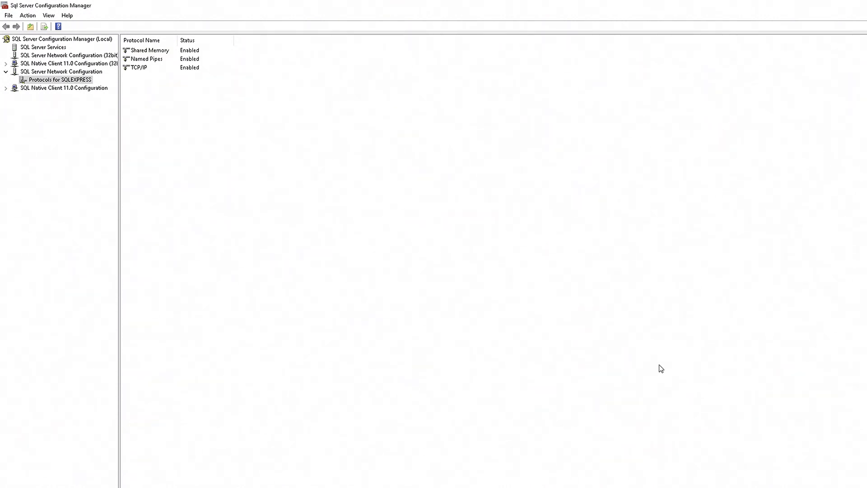
# Set Enabled to Yes for IP2 in the TCP/IP protocol properties of SQLEXPRESS, and apply and accept the change
pyautogui.rightClick(142, 68)
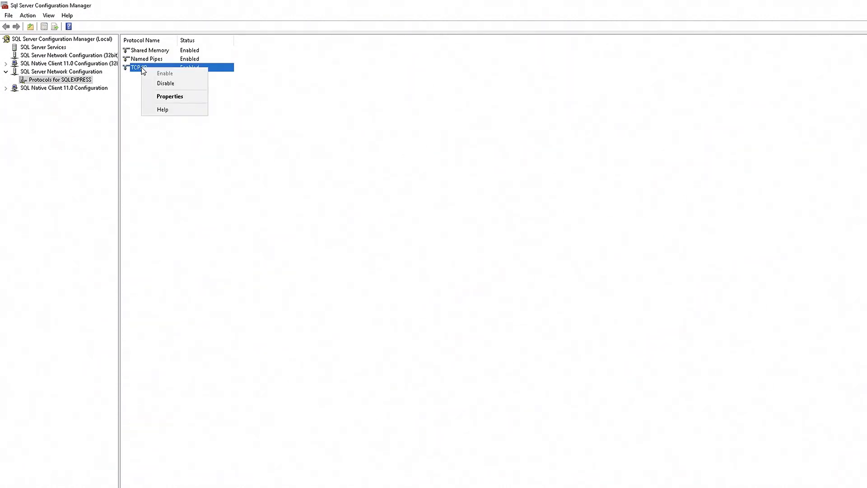
pyautogui.click(168, 96)
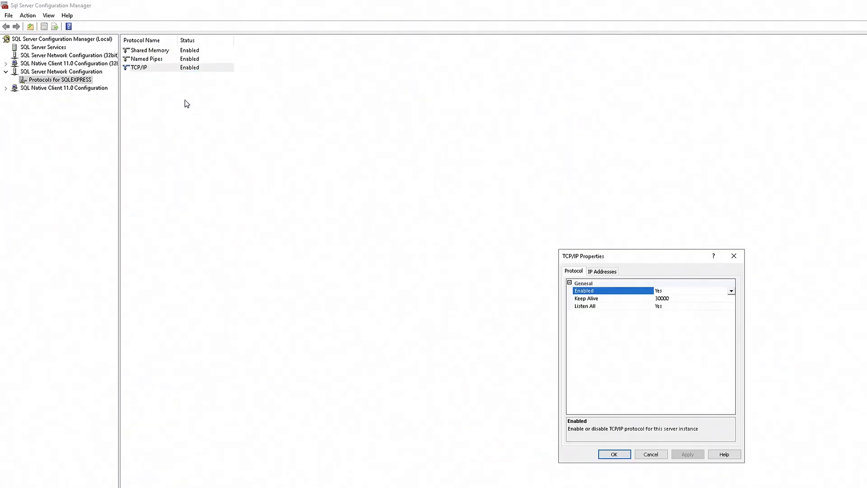
pyautogui.click(611, 271)
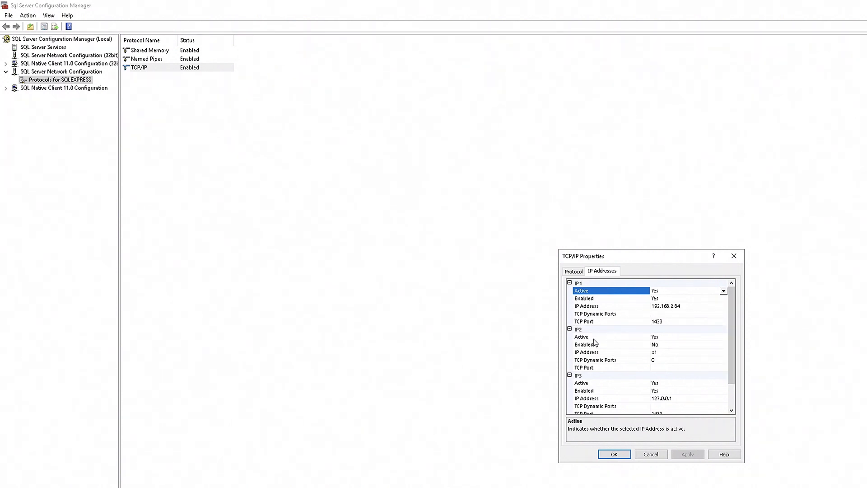
pyautogui.click(660, 346)
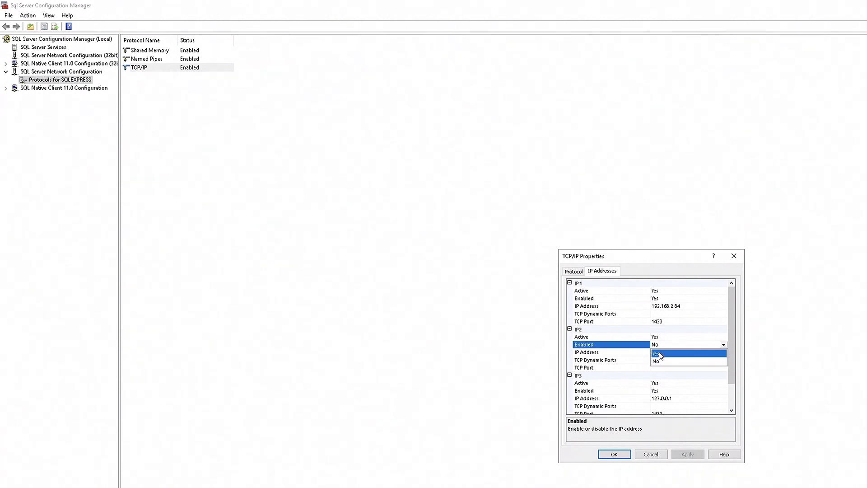
pyautogui.click(659, 354)
pyautogui.moveTo(734, 363); pyautogui.dragTo(734, 378)
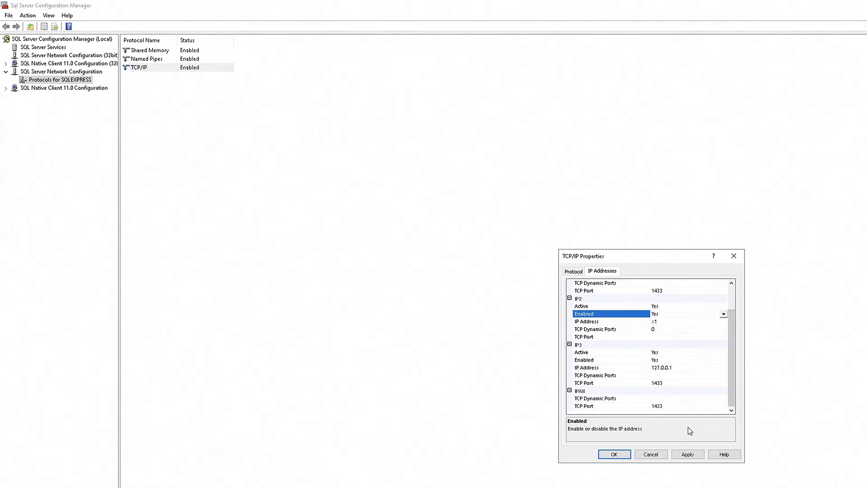
pyautogui.click(687, 454)
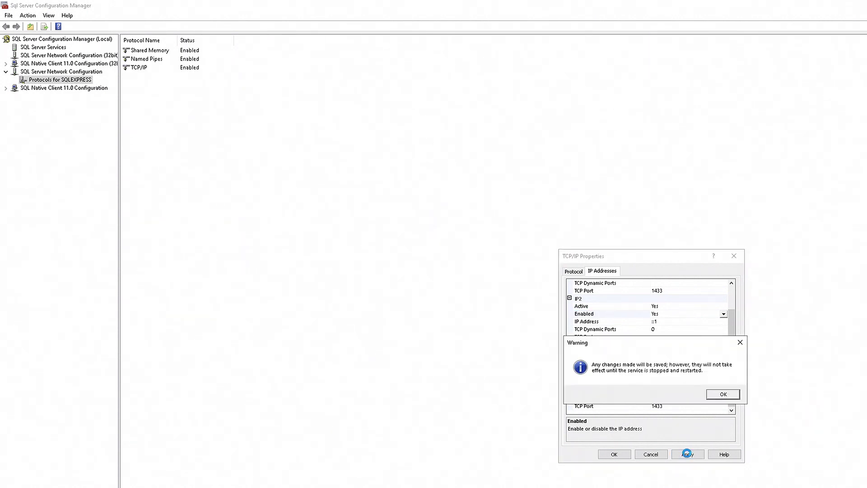
pyautogui.click(722, 395)
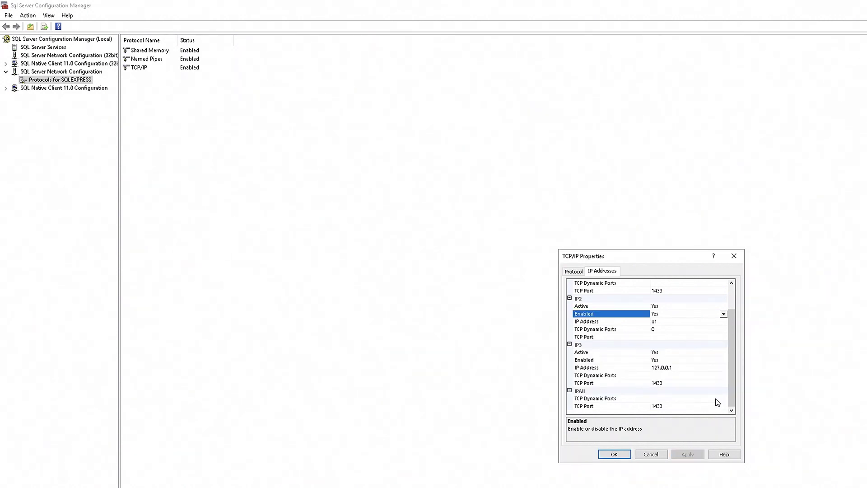
pyautogui.click(615, 454)
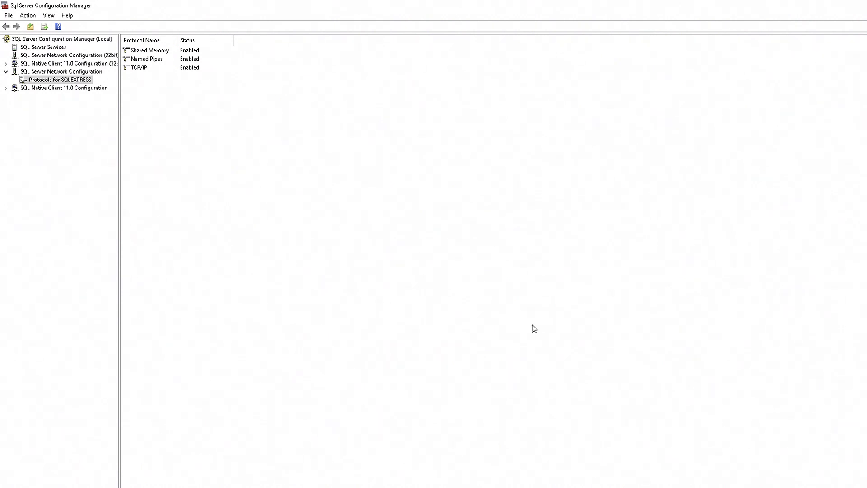
# Restart the SQL Server (SQLEXPRESS) service and close SQL Server Configuration Manager
pyautogui.click(53, 50)
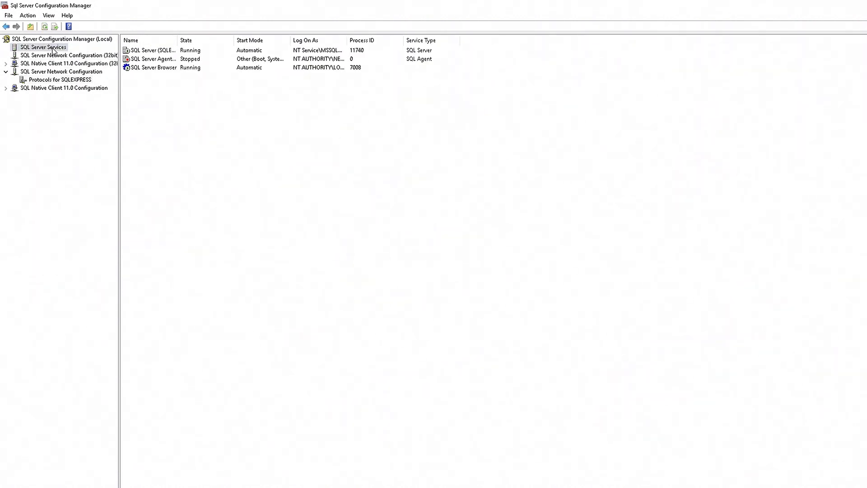
pyautogui.rightClick(160, 51)
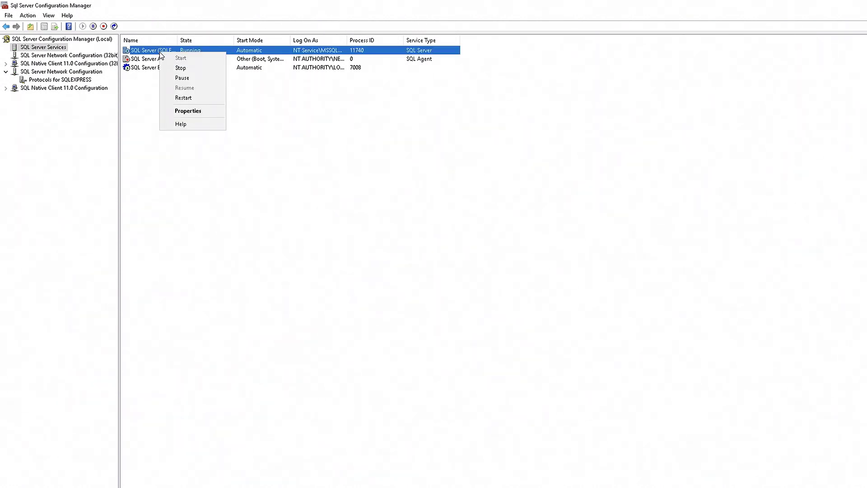
pyautogui.click(183, 97)
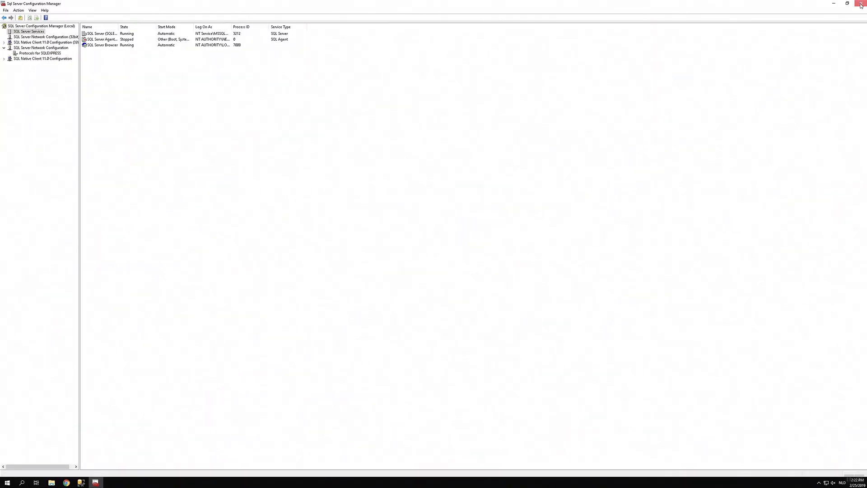
pyautogui.click(861, 5)
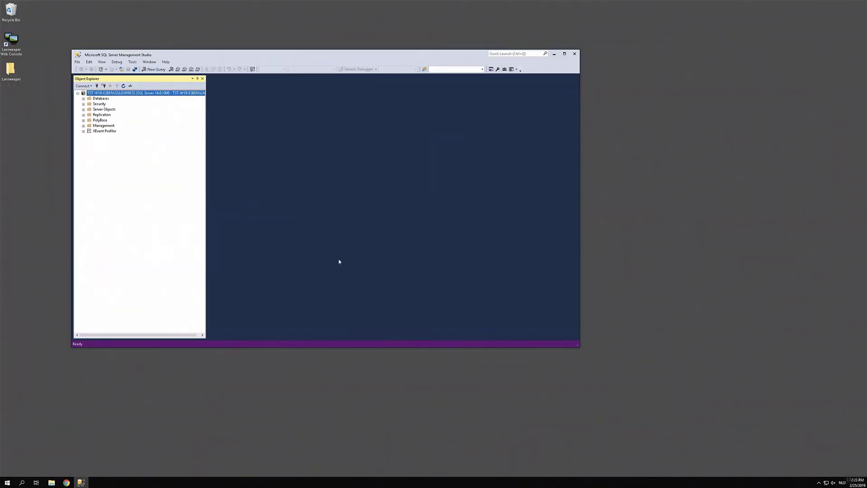
# Launch ConfigEditor.exe from the Tools folder of the Lansweeper installation using File Explorer
pyautogui.click(52, 483)
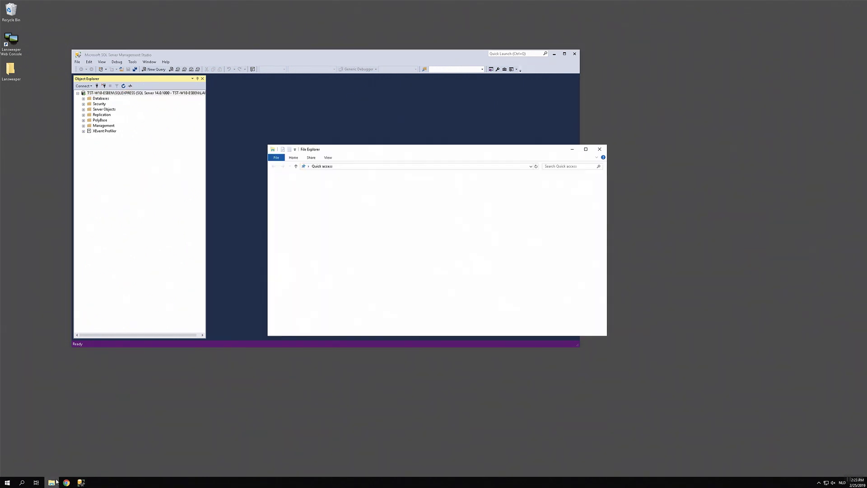
pyautogui.click(292, 216)
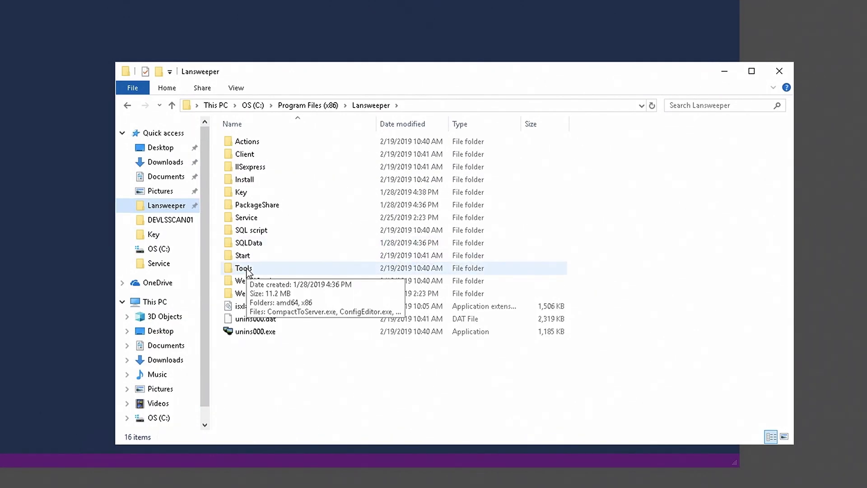
pyautogui.doubleClick(245, 270)
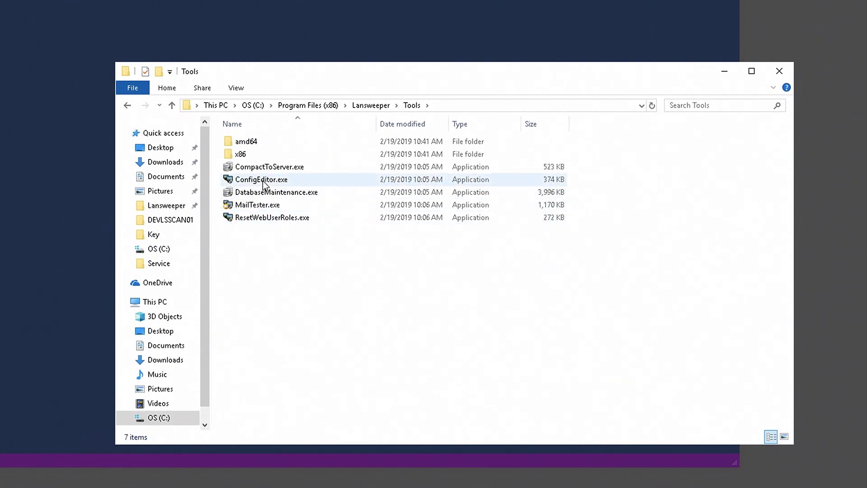
pyautogui.click(264, 181)
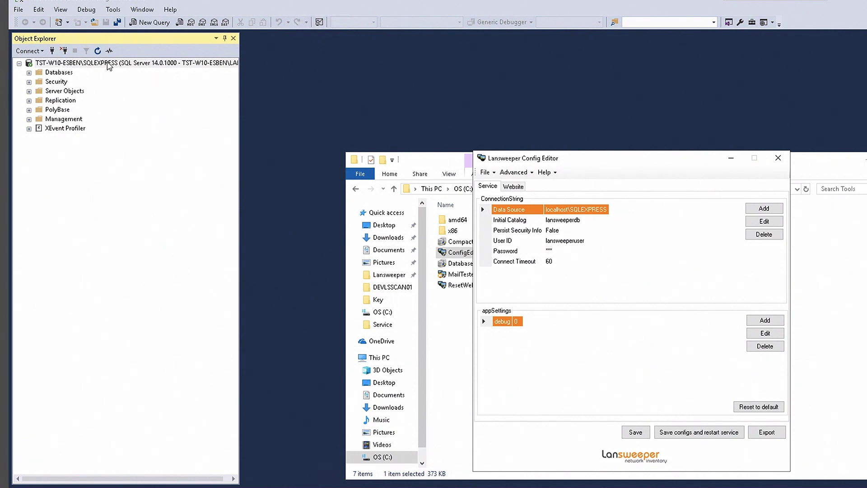
# Set the Data Source in the service connection string to the computer's host name followed by \SQLEXPRESS, and save the value
pyautogui.click(764, 222)
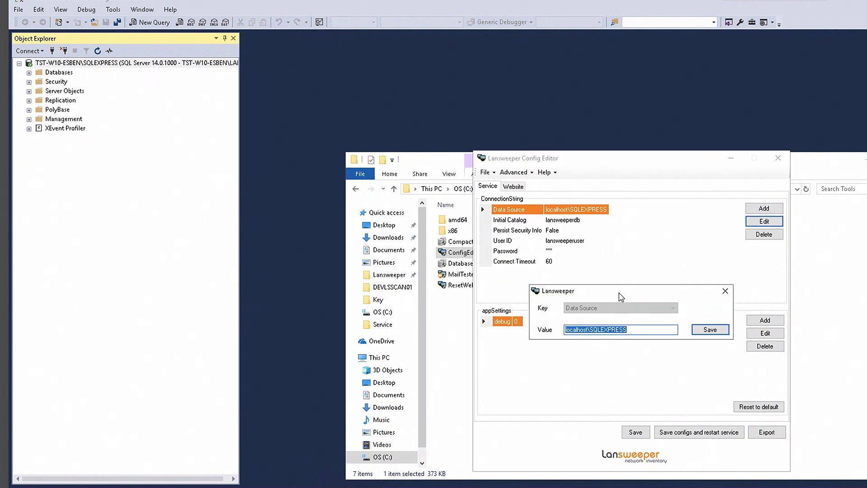
pyautogui.click(589, 330)
pyautogui.moveTo(589, 330); pyautogui.dragTo(556, 333)
pyautogui.press('Delete')
pyautogui.write('TST-')
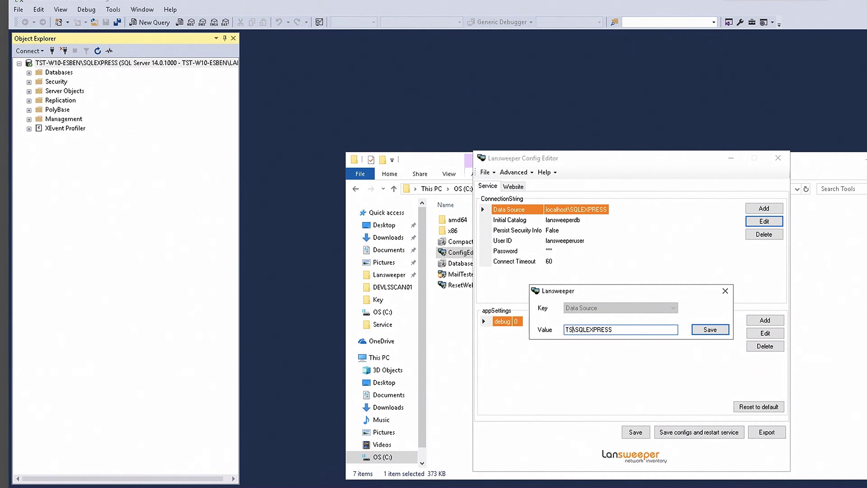
pyautogui.write('W10-ESBEN')
pyautogui.click(721, 332)
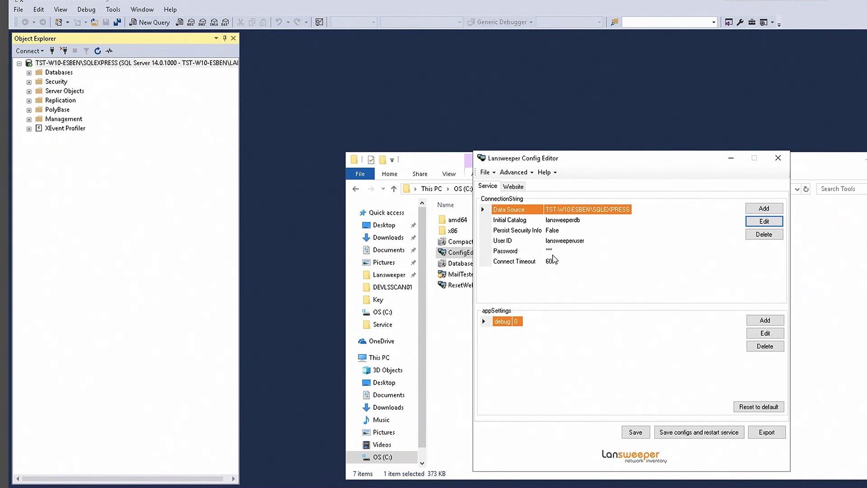
# Save the configuration files with a restart of the Lansweeper service, and close the Config Editor
pyautogui.click(677, 436)
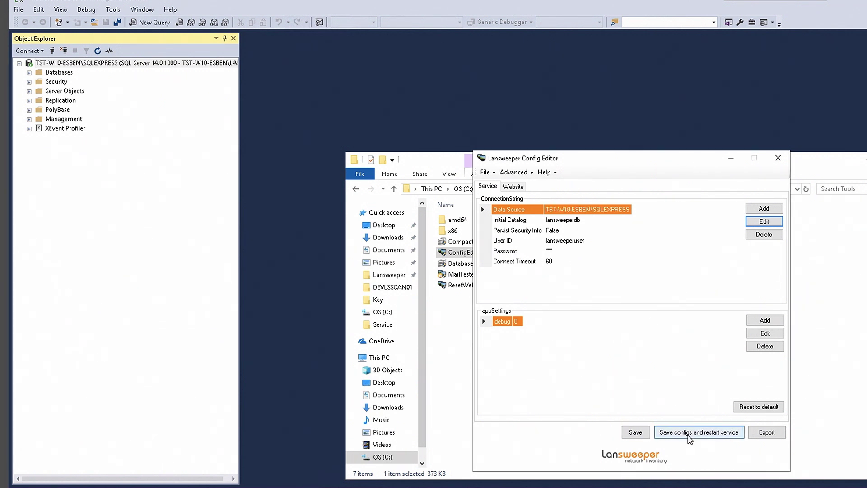
pyautogui.click(691, 438)
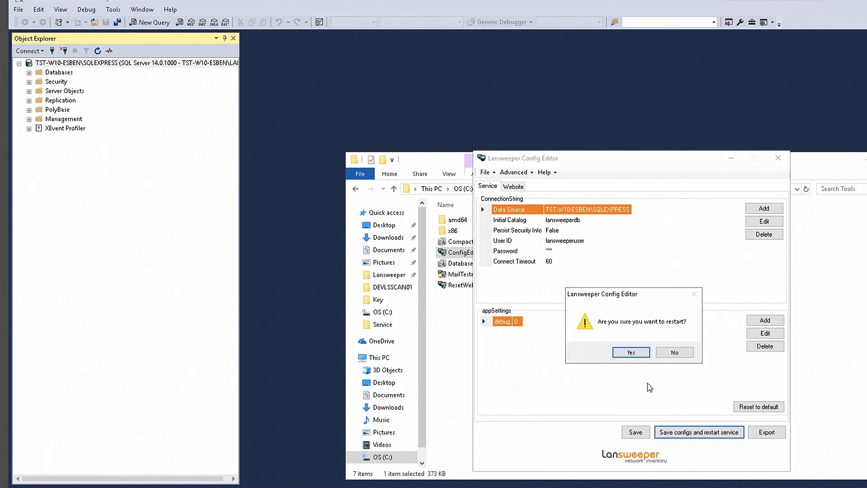
pyautogui.click(640, 356)
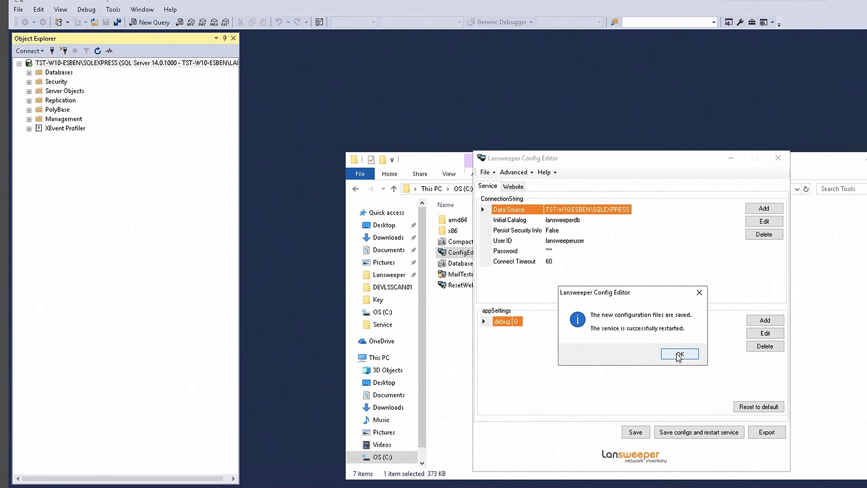
pyautogui.click(679, 355)
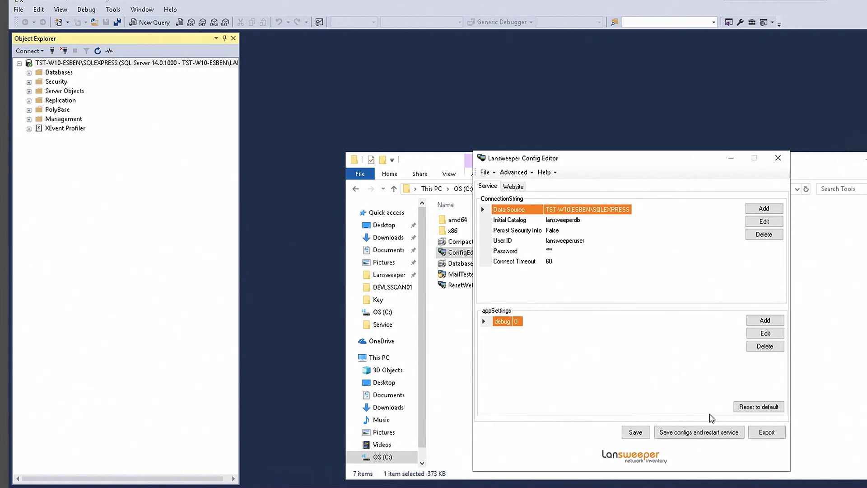
pyautogui.click(778, 162)
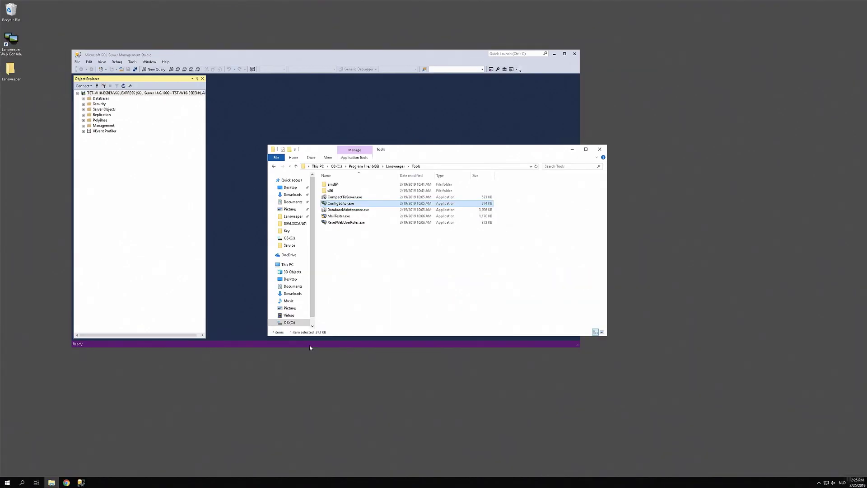
# Switch to Chrome and maximize the window showing the Lansweeper web console's main page
pyautogui.click(67, 482)
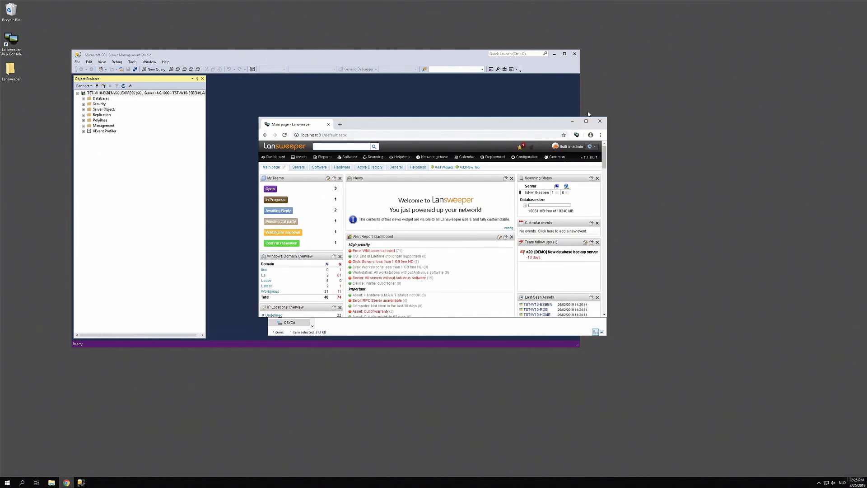
pyautogui.click(586, 121)
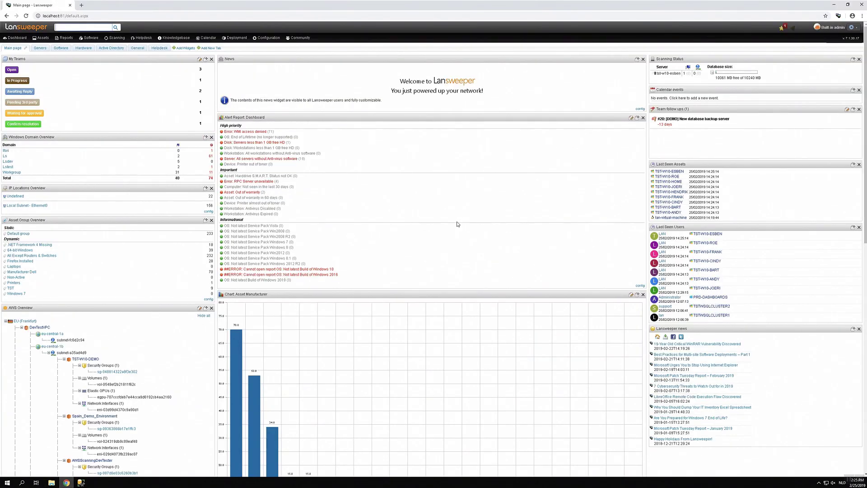